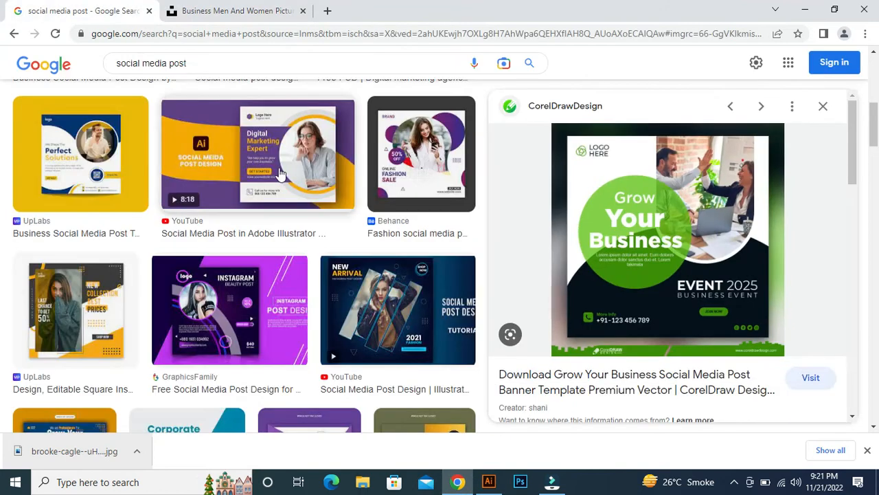
- Copy the green Grow Your Business post image from the search results and paste it into the Illustrator document
{"action": "right_click", "coordinate": [589, 182]}
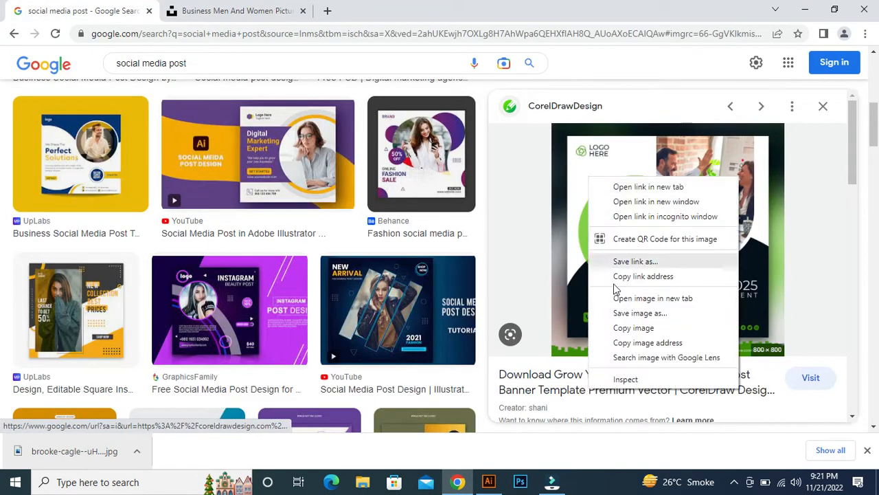
{"action": "left_click", "coordinate": [634, 328]}
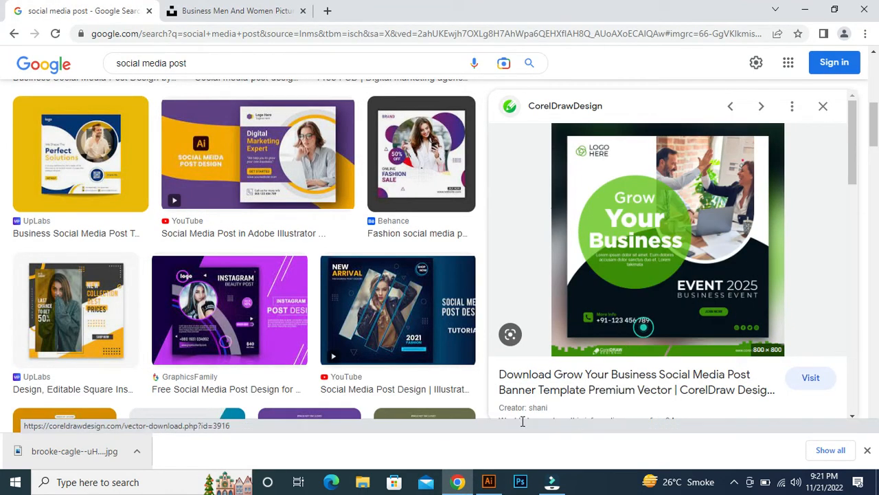
{"action": "left_click", "coordinate": [489, 482]}
{"action": "key", "text": "ctrl+v"}
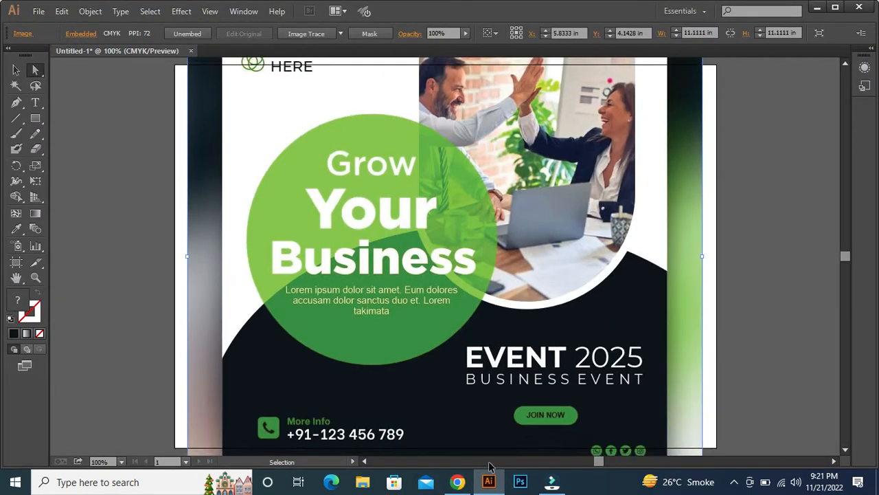
- Scale the pasted reference image to about 4 x 4 in and place it outside the artboard's left edge
{"action": "key", "text": "ctrl+minus"}
{"action": "key", "text": "ctrl+minus"}
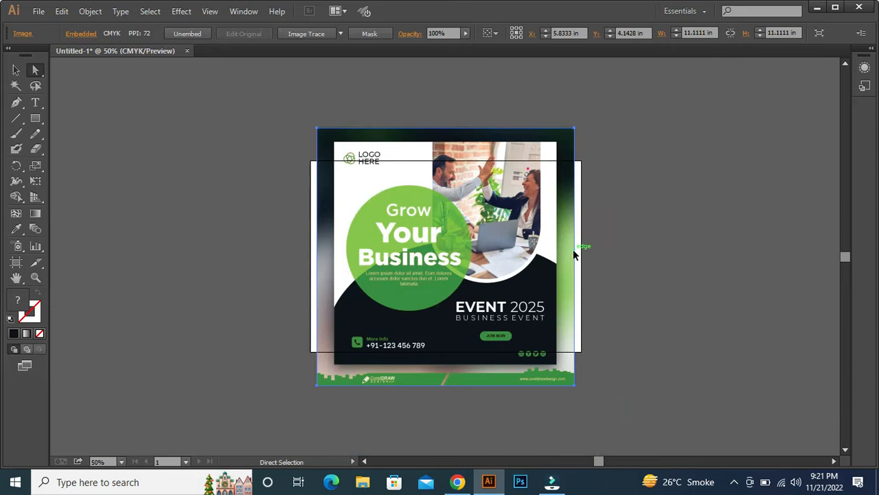
{"action": "key", "text": "v"}
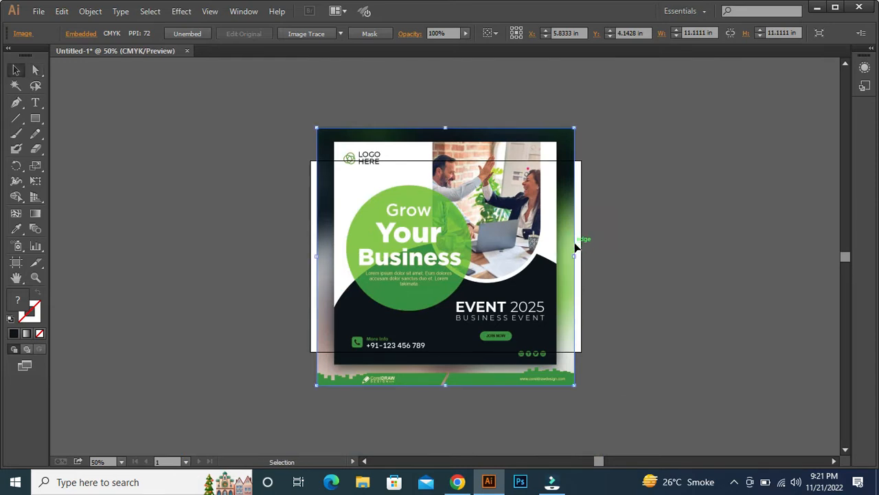
{"action": "left_click_drag", "start_coordinate": [576, 257], "coordinate": [256, 247]}
- Cover the artboard with an 11.69 x 8.27 in rectangle and fill it with the near-black sampled from the reference image
{"action": "left_click", "coordinate": [39, 120]}
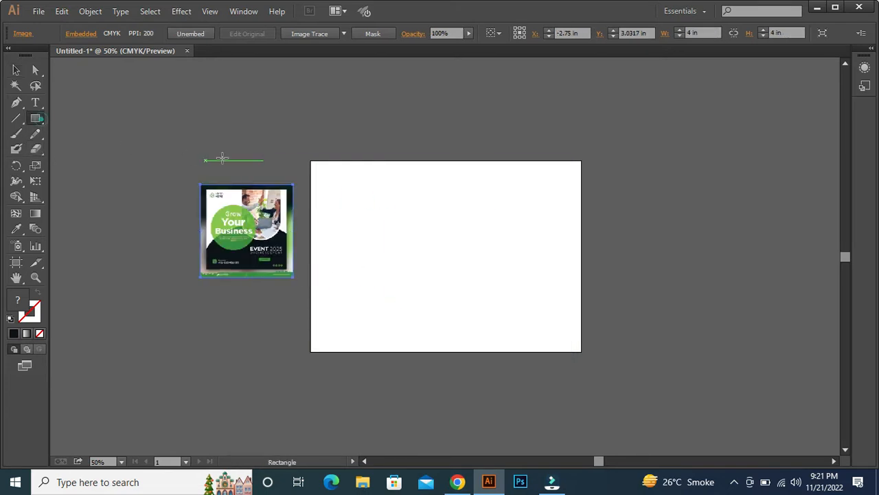
{"action": "left_click_drag", "start_coordinate": [311, 160], "coordinate": [581, 350]}
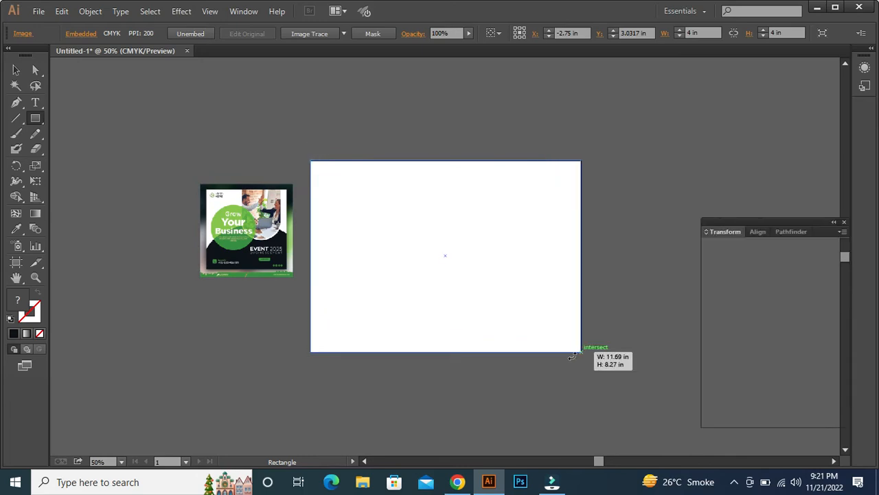
{"action": "key", "text": "i"}
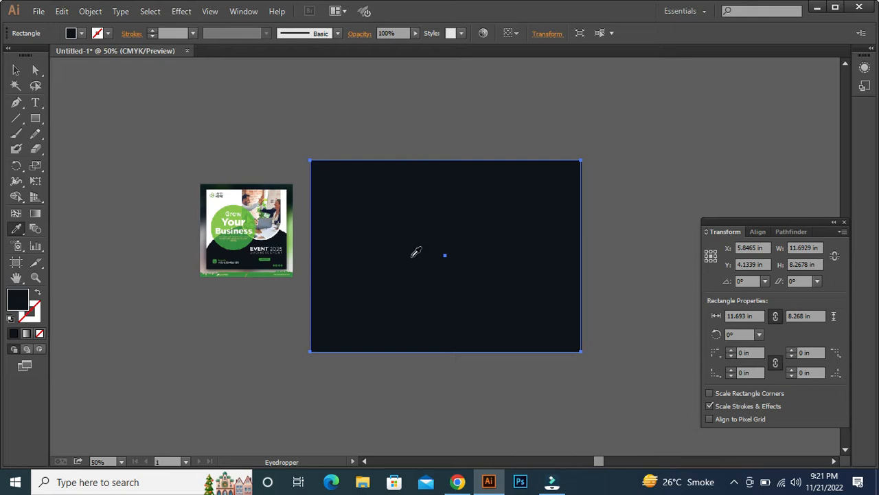
- Draw a large circle about 12.2 in wide and position it over the lower part of the dark rectangle
{"action": "key", "text": "l"}
{"action": "left_click_drag", "start_coordinate": [405, 263], "coordinate": [502, 405]}
{"action": "key", "text": "v"}
{"action": "left_click_drag", "start_coordinate": [403, 261], "coordinate": [456, 352]}
- Split the overlapping circle and rectangle with Shape Builder and delete the circle part lying outside the artboard
{"action": "left_click_drag", "start_coordinate": [417, 298], "coordinate": [417, 297]}
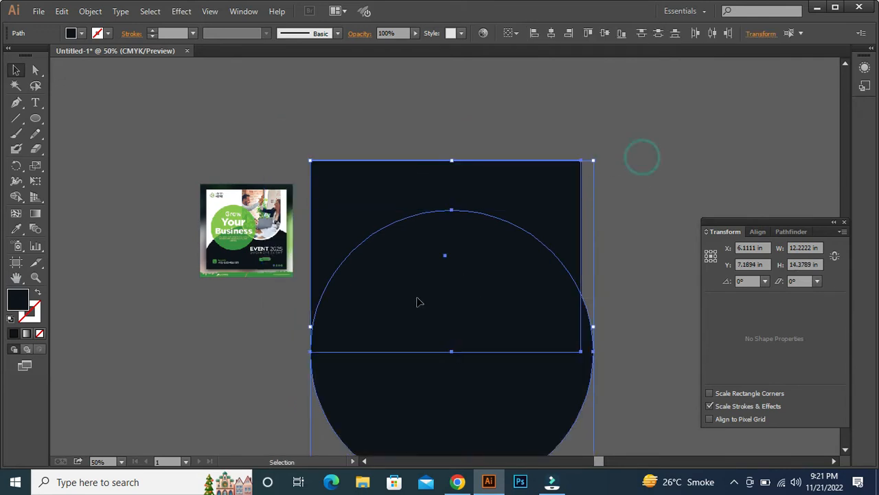
{"action": "left_click", "coordinate": [16, 198]}
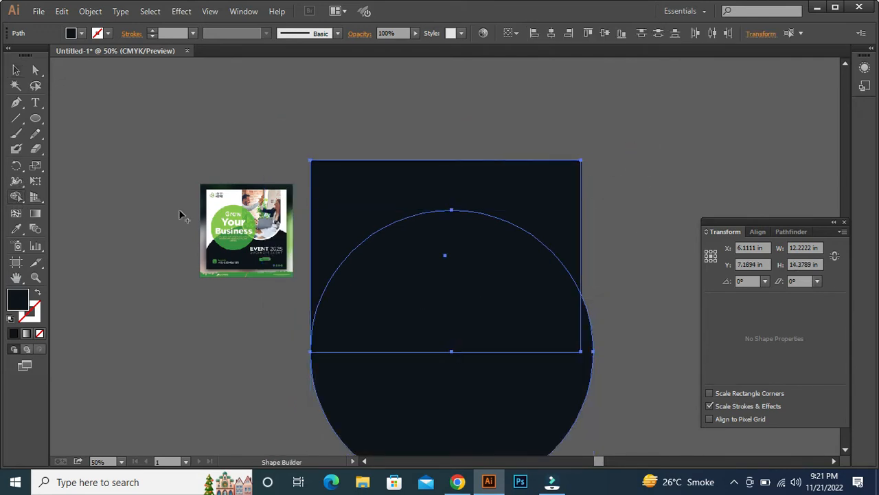
{"action": "left_click", "coordinate": [377, 205]}
{"action": "key", "text": "v"}
{"action": "left_click", "coordinate": [631, 174]}
{"action": "left_click", "coordinate": [513, 410]}
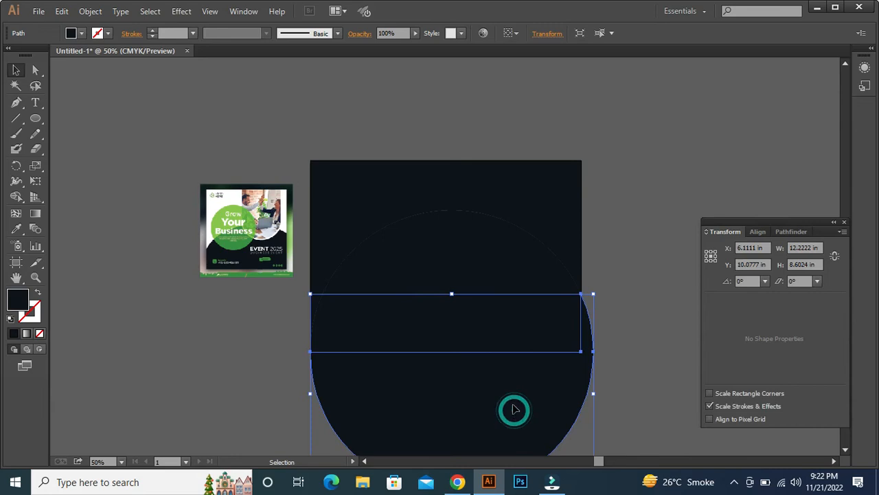
{"action": "key", "text": "Delete"}
- Fill the background area above the dark arc with white sampled from the reference image
{"action": "left_click", "coordinate": [389, 184]}
{"action": "key", "text": "i"}
{"action": "left_click", "coordinate": [286, 202]}
{"action": "key", "text": "v"}
{"action": "left_click_drag", "start_coordinate": [648, 259], "coordinate": [608, 227]}
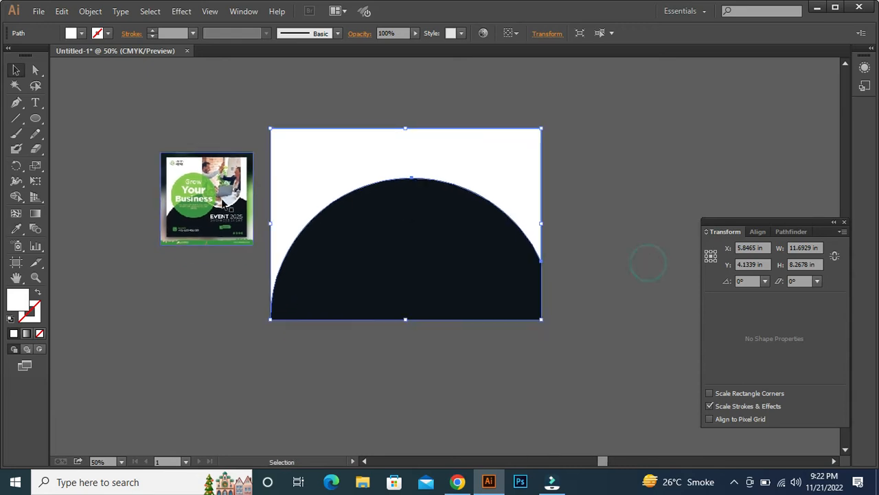
{"action": "left_click", "coordinate": [36, 119]}
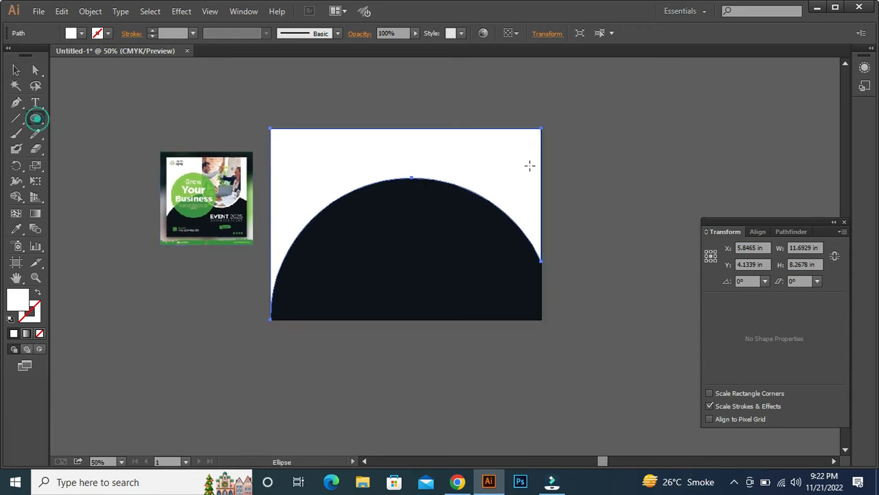
{"action": "left_click_drag", "start_coordinate": [430, 129], "coordinate": [477, 236]}
{"action": "left_click", "coordinate": [477, 237]}
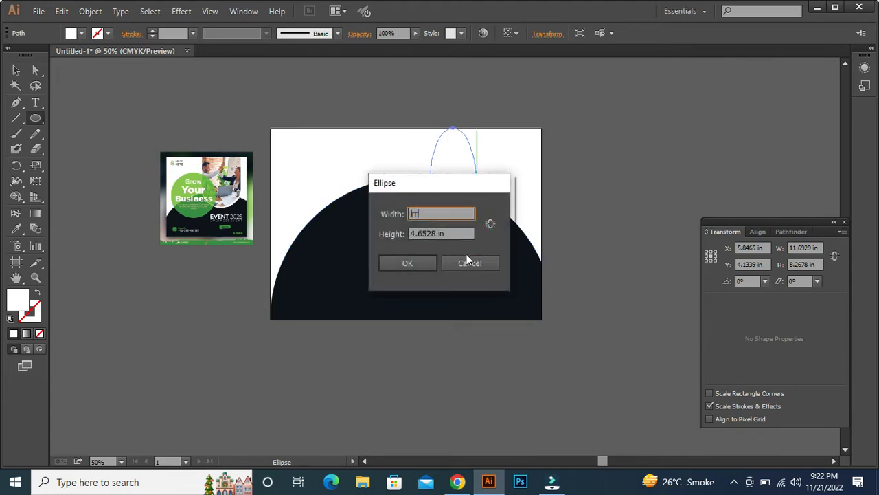
{"action": "left_click", "coordinate": [464, 259]}
{"action": "key", "text": "ctrl+z"}
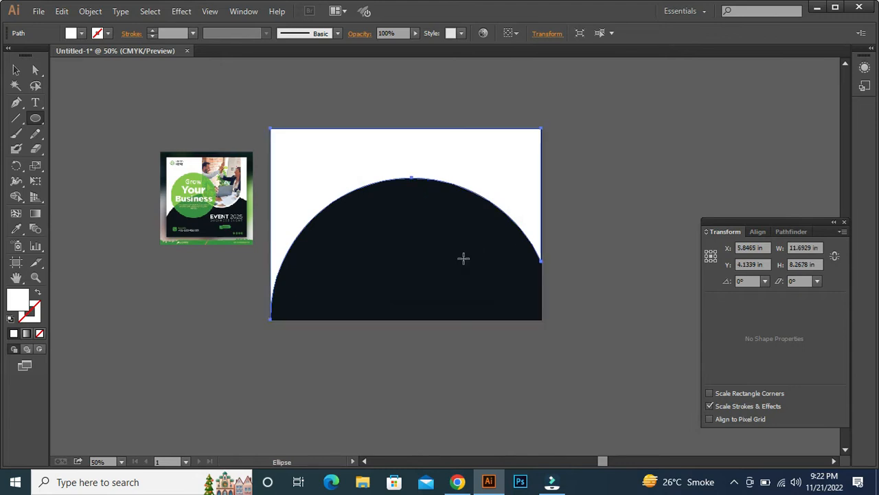
- Draw a rectangle about 3.06 x 5.21 in down from the artboard's top edge and fill it with the arc's near-black colour
{"action": "left_click_drag", "start_coordinate": [441, 128], "coordinate": [511, 249]}
{"action": "key", "text": "v"}
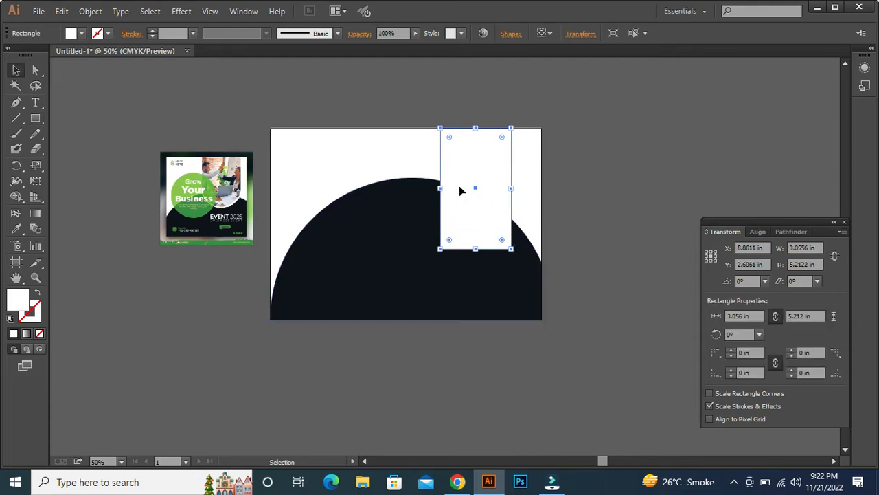
{"action": "key", "text": "i"}
{"action": "left_click", "coordinate": [384, 214]}
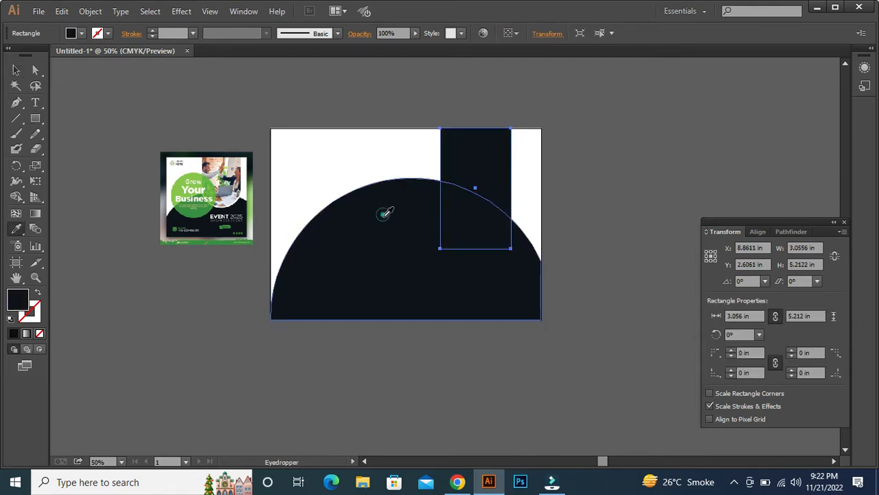
- Place a copy of the dark rectangle below the reference image and move the original outside the artboard's right edge
{"action": "key", "text": "v"}
{"action": "left_click", "coordinate": [490, 143]}
{"action": "left_click_drag", "start_coordinate": [478, 162], "coordinate": [213, 289]}
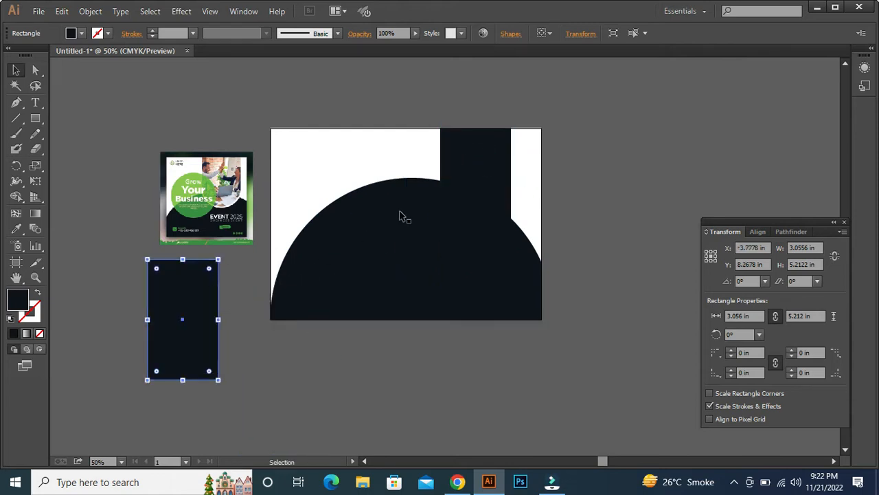
{"action": "left_click_drag", "start_coordinate": [492, 188], "coordinate": [638, 159]}
{"action": "key", "text": "space"}
{"action": "left_click_drag", "start_coordinate": [625, 401], "coordinate": [514, 442]}
- Open the downloaded Unsplash photo from the Downloads folder
{"action": "left_click", "coordinate": [38, 11]}
{"action": "left_click", "coordinate": [60, 54]}
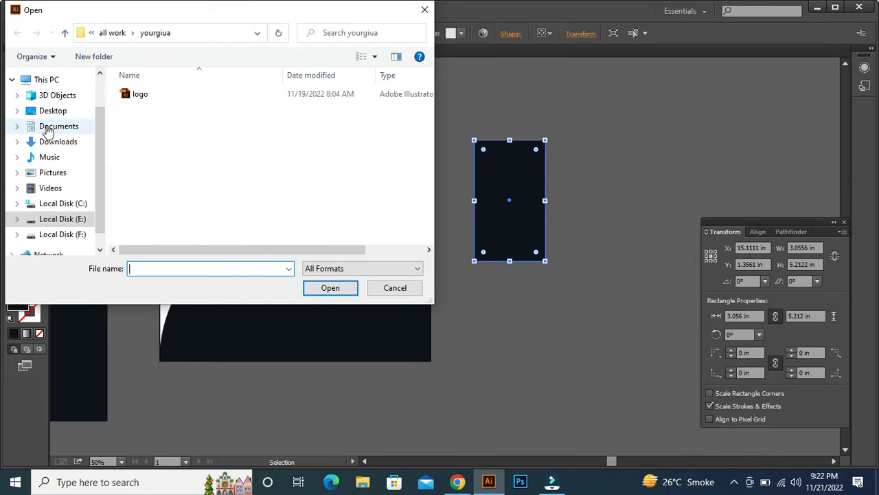
{"action": "left_click", "coordinate": [56, 142]}
{"action": "left_click", "coordinate": [171, 112]}
{"action": "left_click", "coordinate": [330, 288]}
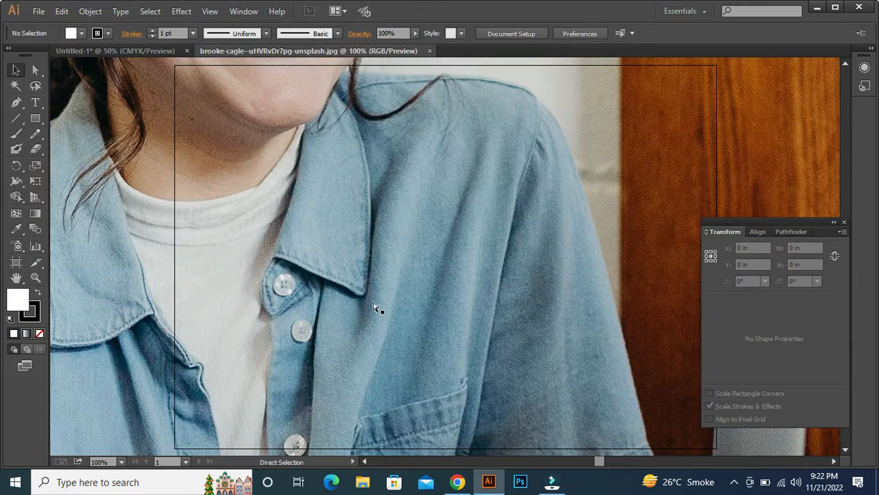
- Scale the opened photo proportionally about its centre to about 8.24 x 5.5 in
{"action": "key", "text": "ctrl+alt+0"}
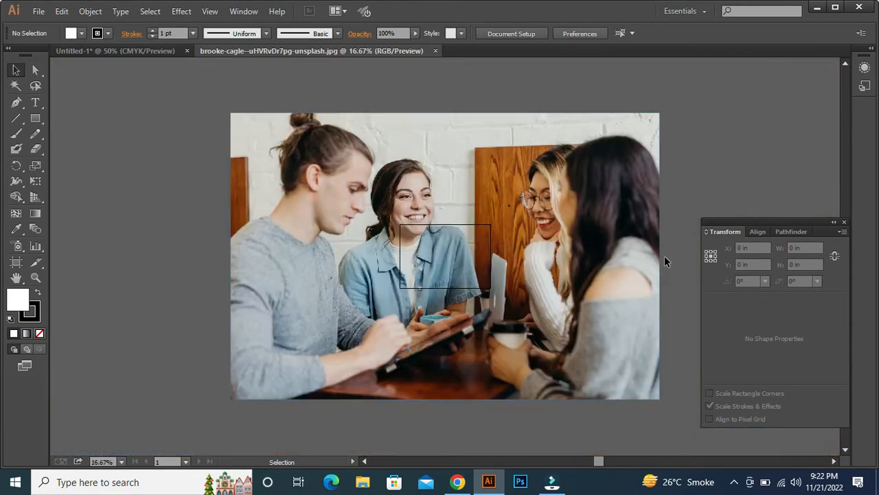
{"action": "left_click", "coordinate": [656, 261]}
{"action": "left_click", "coordinate": [660, 257]}
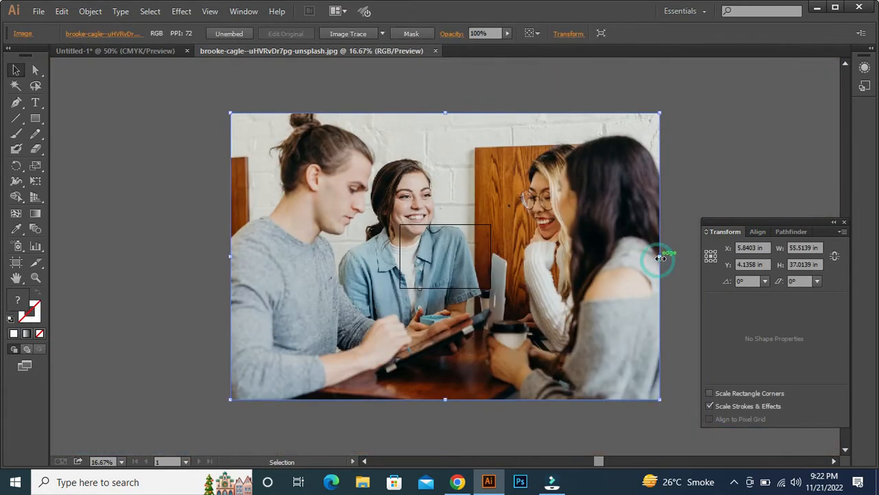
{"action": "left_click_drag", "start_coordinate": [660, 258], "coordinate": [479, 274]}
{"action": "key", "text": "ctrl+equal"}
{"action": "key", "text": "ctrl+equal"}
{"action": "key", "text": "ctrl+equal"}
{"action": "key", "text": "ctrl+equal"}
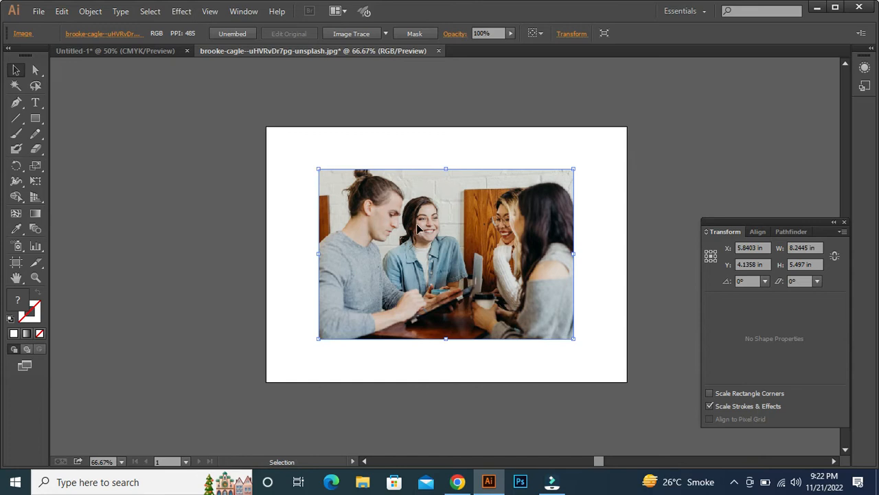
- Copy the resized photo into the Untitled-1 document and place it beside the dark rectangle outside the artboard
{"action": "left_click", "coordinate": [138, 51]}
{"action": "key", "text": "a"}
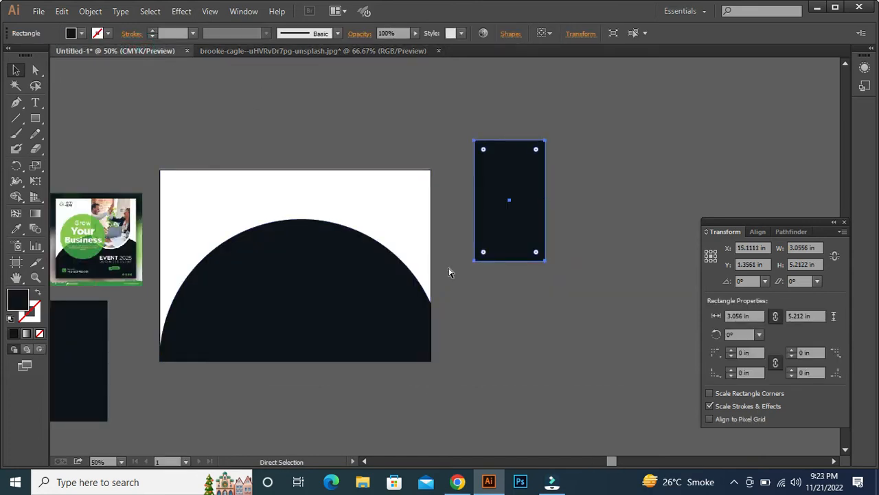
{"action": "key", "text": "ctrl+v"}
{"action": "left_click_drag", "start_coordinate": [567, 243], "coordinate": [669, 205]}
{"action": "key", "text": "space"}
{"action": "left_click_drag", "start_coordinate": [596, 318], "coordinate": [513, 347]}
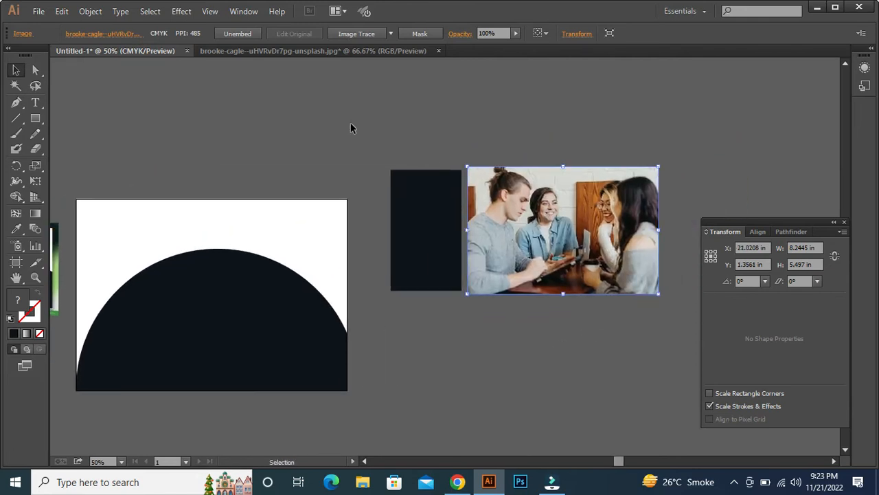
- Centre the dark rectangle over the photo and bring it to the front
{"action": "left_click_drag", "start_coordinate": [446, 232], "coordinate": [583, 236]}
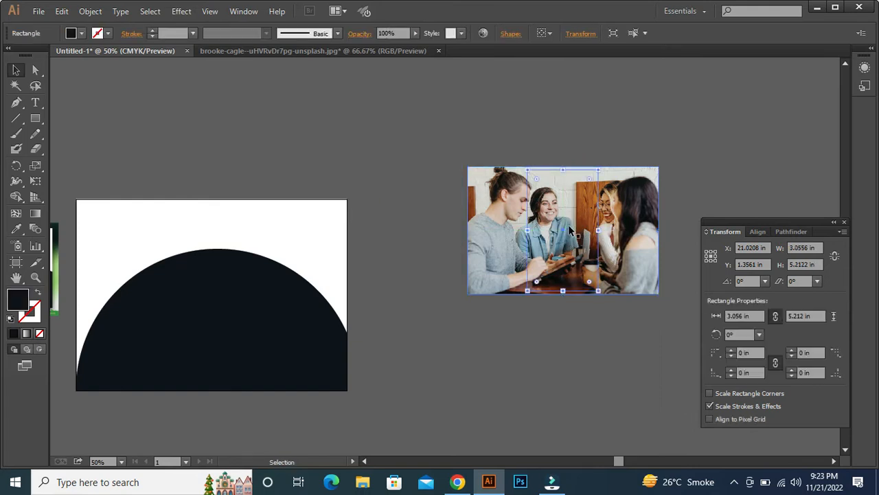
{"action": "key", "text": "ctrl+1"}
{"action": "left_click_drag", "start_coordinate": [509, 338], "coordinate": [238, 327]}
{"action": "right_click", "coordinate": [399, 150]}
{"action": "mouse_move", "coordinate": [459, 334]}
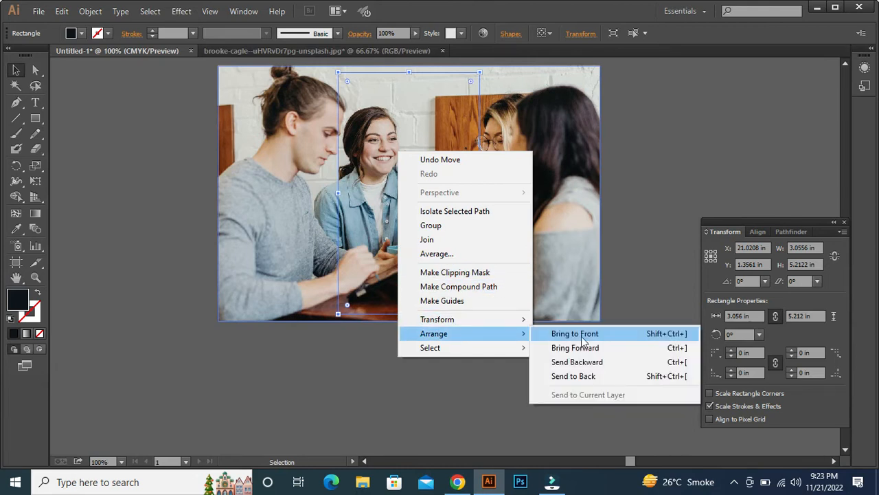
{"action": "left_click", "coordinate": [580, 333]}
- Squeeze the photo to the dark rectangle's size, about 3.06 x 5.21 in
{"action": "left_click", "coordinate": [579, 202]}
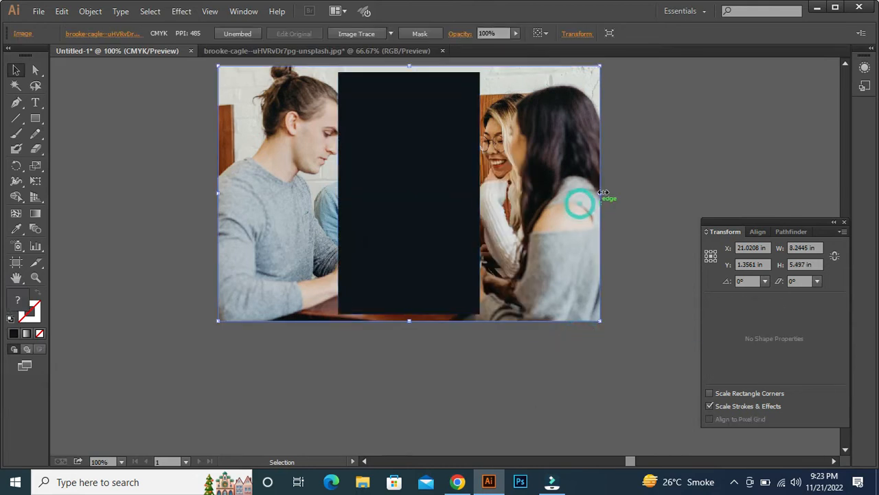
{"action": "left_click_drag", "start_coordinate": [601, 193], "coordinate": [482, 193]}
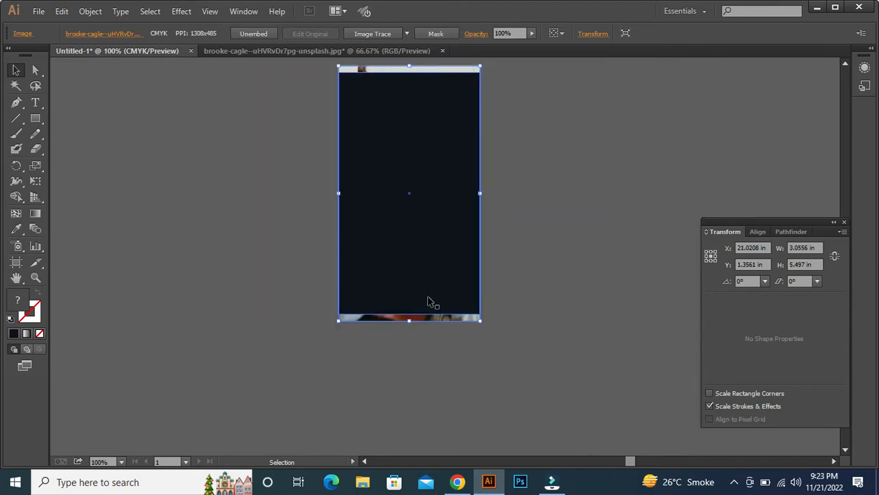
{"action": "left_click_drag", "start_coordinate": [410, 322], "coordinate": [411, 314]}
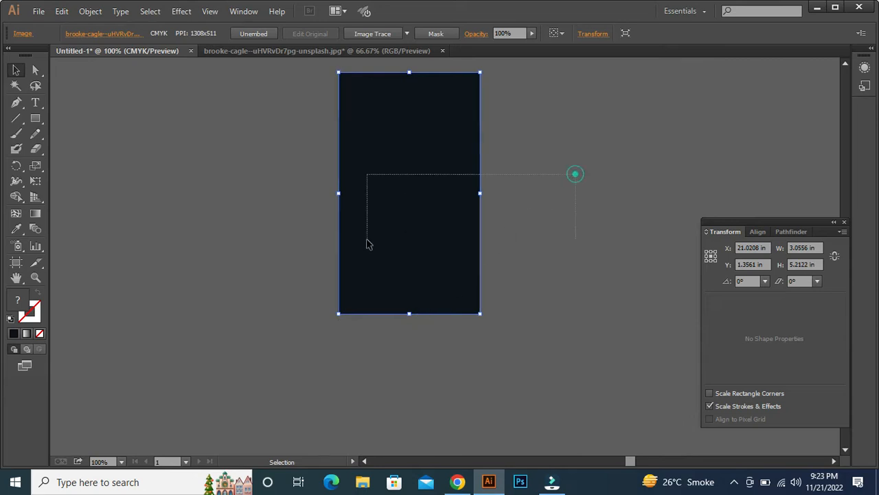
- Make a clipping mask from the dark rectangle and the squeezed photo
{"action": "left_click", "coordinate": [367, 244], "text": "shift"}
{"action": "right_click", "coordinate": [373, 227]}
{"action": "left_click", "coordinate": [426, 299]}
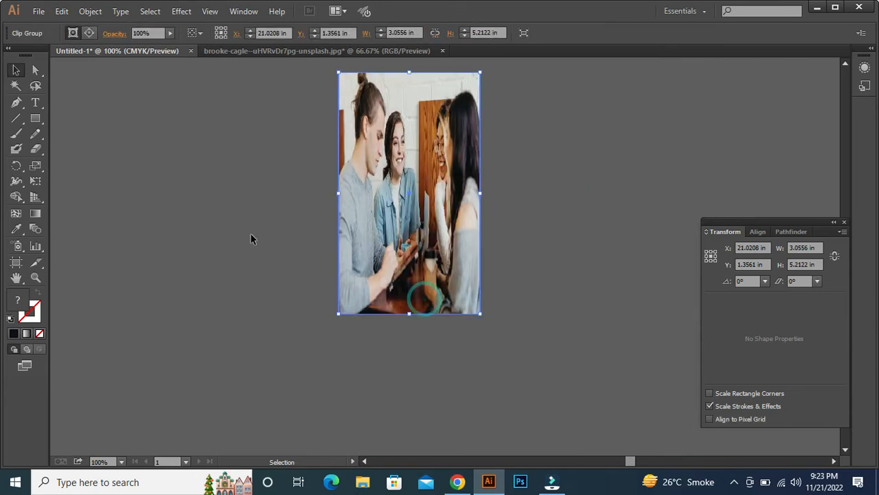
{"action": "left_click_drag", "start_coordinate": [251, 235], "coordinate": [398, 278]}
{"action": "key", "text": "ctrl+minus"}
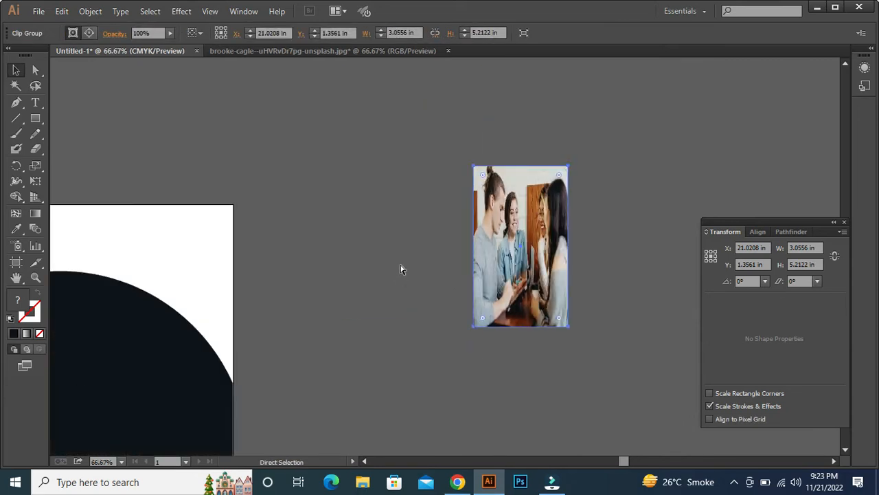
{"action": "key", "text": "ctrl+minus"}
{"action": "left_click_drag", "start_coordinate": [331, 277], "coordinate": [463, 195]}
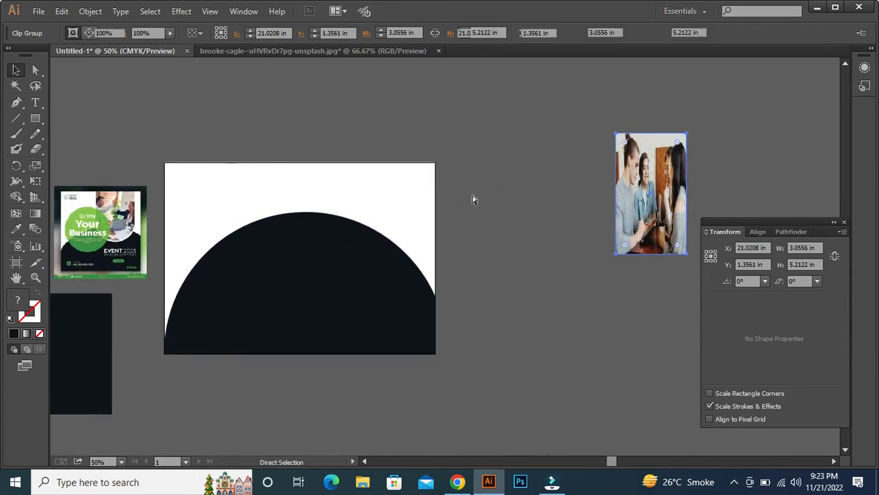
- Undo the clipping mask and the photo's resizing, and reselect the dark rectangle
{"action": "key", "text": "ctrl+z"}
{"action": "key", "text": "ctrl+z"}
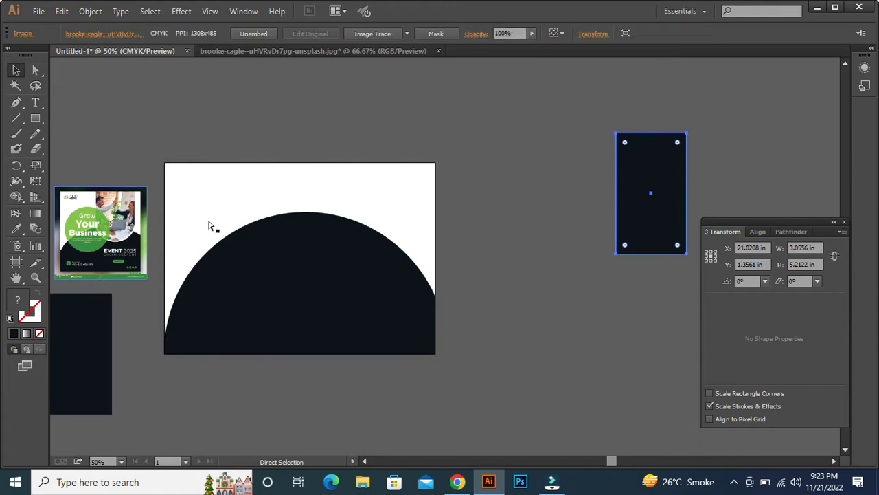
{"action": "left_click_drag", "start_coordinate": [595, 337], "coordinate": [300, 425]}
{"action": "left_click", "coordinate": [354, 293]}
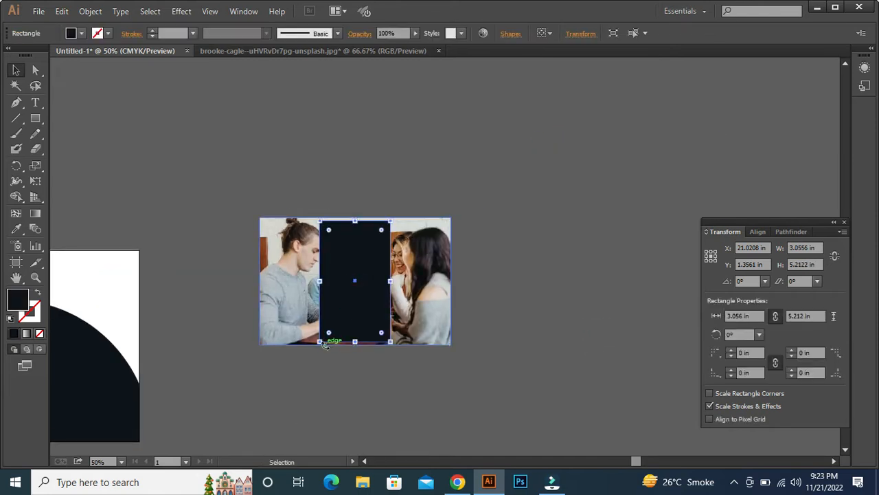
- Round the two lower corners of the dark rectangle over the photo to the full 1.53 in radius
{"action": "key", "text": "a"}
{"action": "left_click_drag", "start_coordinate": [323, 343], "coordinate": [354, 270]}
{"action": "left_click", "coordinate": [320, 341]}
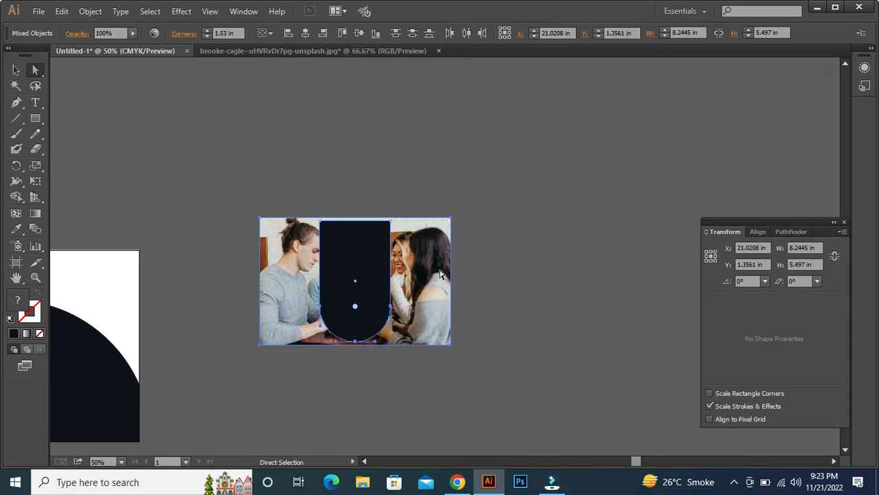
- Squeeze the photo horizontally to the dark shape's 3.06 in width and lower its upper edge to the shape's top edge
{"action": "key", "text": "v"}
{"action": "left_click", "coordinate": [438, 274]}
{"action": "left_click", "coordinate": [521, 298]}
{"action": "left_click", "coordinate": [441, 275]}
{"action": "left_click_drag", "start_coordinate": [450, 281], "coordinate": [391, 281]}
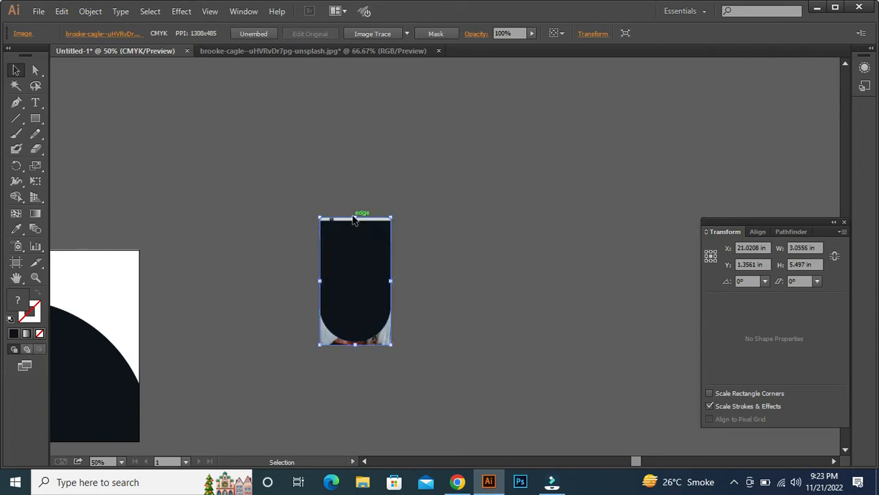
{"action": "left_click_drag", "start_coordinate": [355, 217], "coordinate": [354, 221]}
- Make a clipping mask from the rounded dark shape and photo, and place the clipped photo at the artboard's top edge near its right side
{"action": "right_click", "coordinate": [354, 299]}
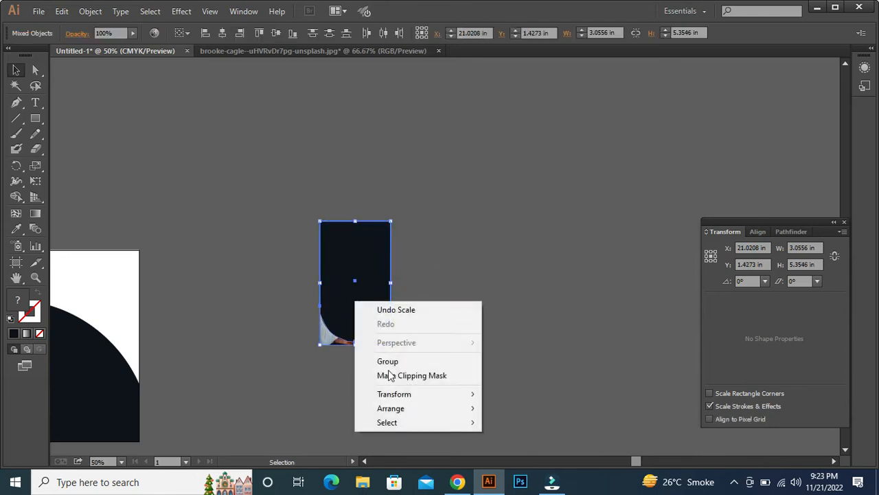
{"action": "left_click", "coordinate": [383, 374]}
{"action": "key", "text": "space"}
{"action": "left_click_drag", "start_coordinate": [257, 337], "coordinate": [612, 258]}
{"action": "left_click_drag", "start_coordinate": [718, 174], "coordinate": [437, 202]}
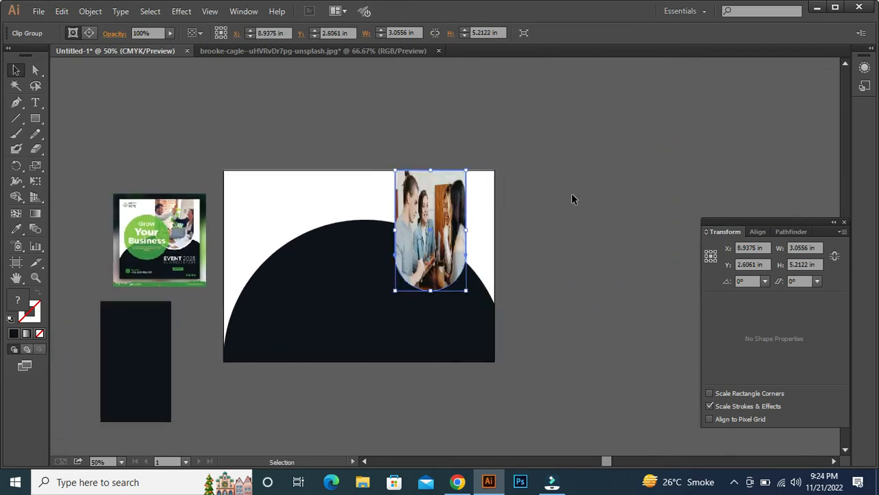
- Move the spare dark rectangle to the right of the artboard and round its two lower corners to 1.53 in
{"action": "left_click_drag", "start_coordinate": [136, 342], "coordinate": [559, 170]}
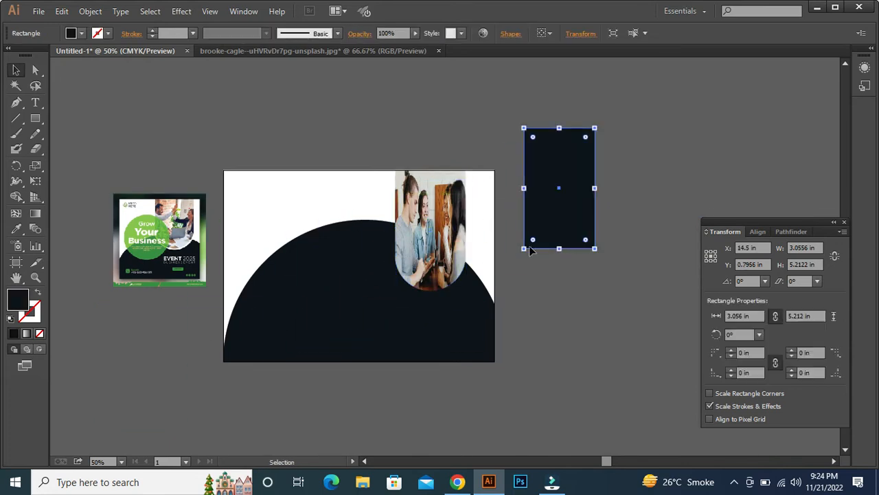
{"action": "left_click_drag", "start_coordinate": [508, 241], "coordinate": [641, 254]}
{"action": "key", "text": "a"}
{"action": "left_click_drag", "start_coordinate": [516, 238], "coordinate": [630, 255]}
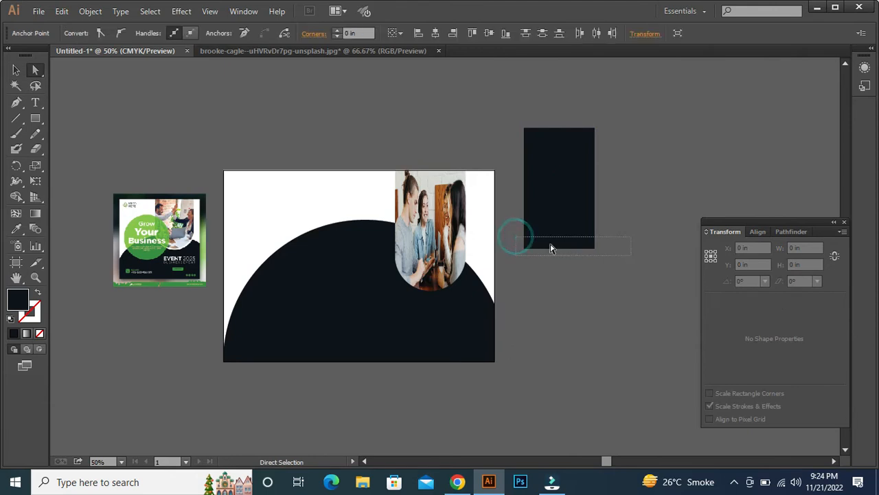
{"action": "left_click_drag", "start_coordinate": [535, 240], "coordinate": [556, 190]}
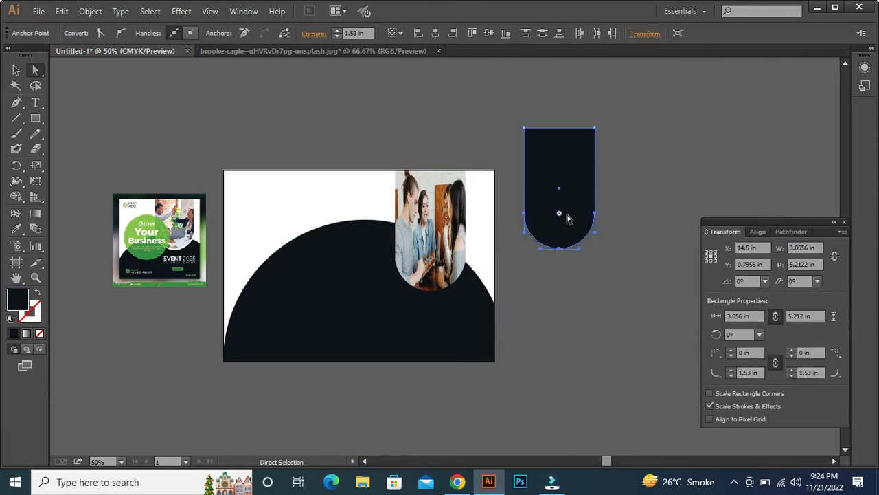
- Fill the spare rounded shape with white sampled from the artboard background
{"action": "left_click_drag", "start_coordinate": [493, 248], "coordinate": [444, 261]}
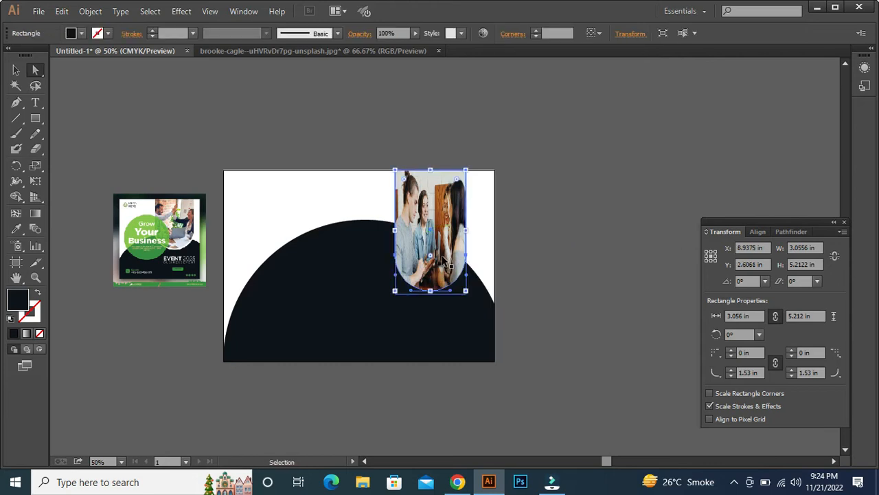
{"action": "scroll", "coordinate": [445, 261], "scroll_direction": "up", "scroll_amount": 3}
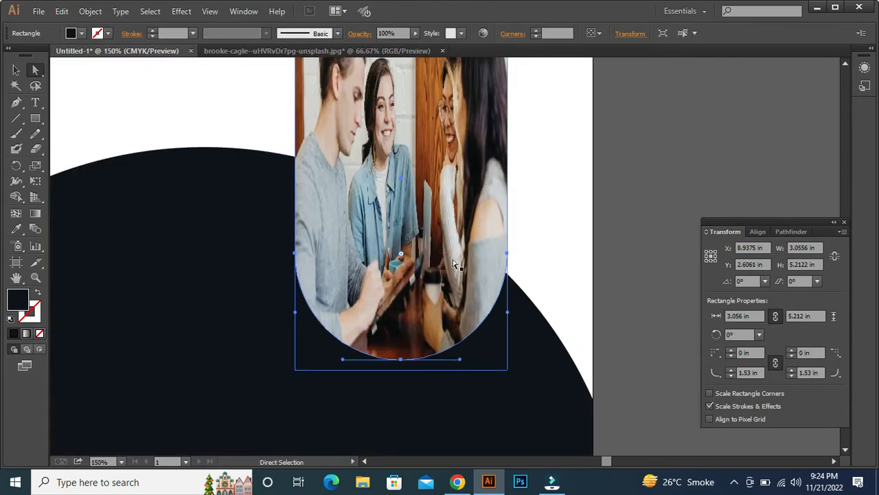
{"action": "left_click", "coordinate": [660, 167]}
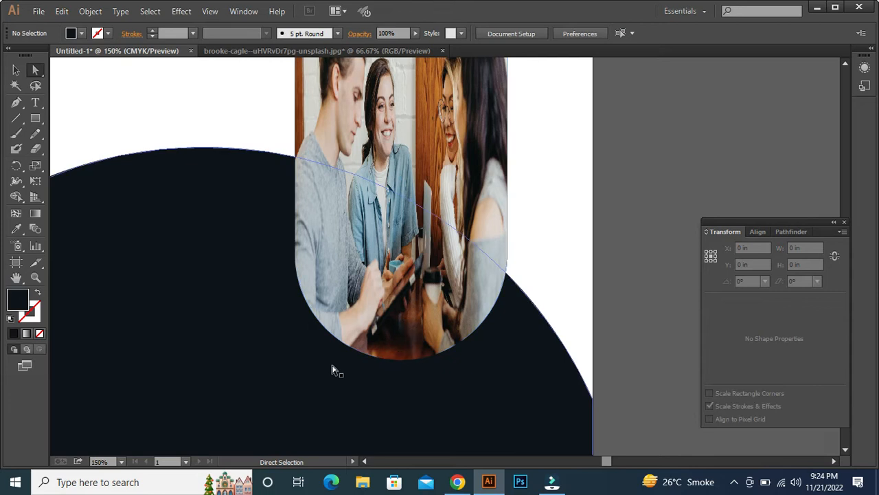
{"action": "key", "text": "ctrl+z"}
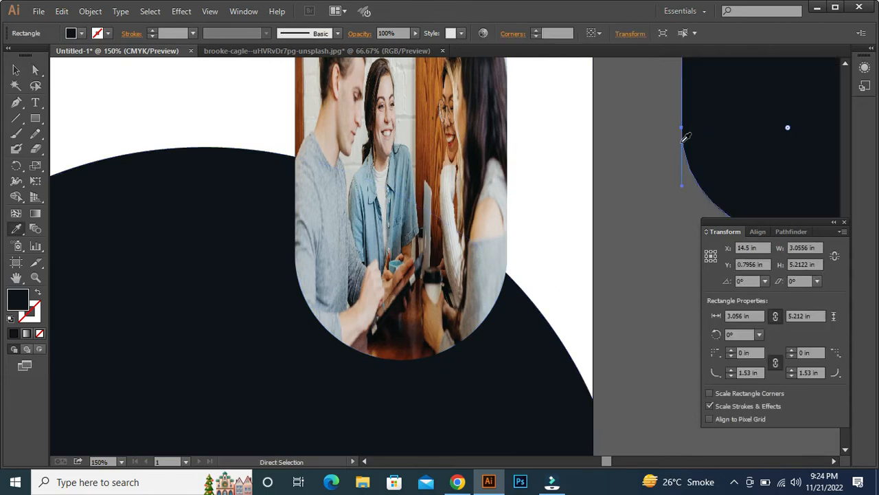
{"action": "left_click", "coordinate": [527, 190]}
- Place the white shape behind the clipped photo and enlarge it to about 3.19 x 5.29 in as a border
{"action": "key", "text": "v"}
{"action": "left_click_drag", "start_coordinate": [747, 124], "coordinate": [359, 247]}
{"action": "key", "text": "space"}
{"action": "left_click_drag", "start_coordinate": [515, 221], "coordinate": [524, 259]}
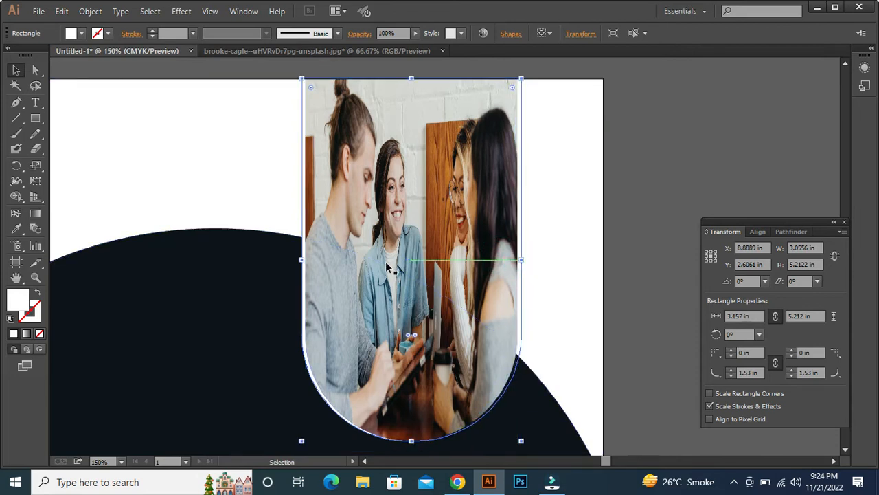
{"action": "left_click_drag", "start_coordinate": [300, 261], "coordinate": [298, 261]}
{"action": "scroll", "coordinate": [421, 397], "scroll_direction": "down", "scroll_amount": 3}
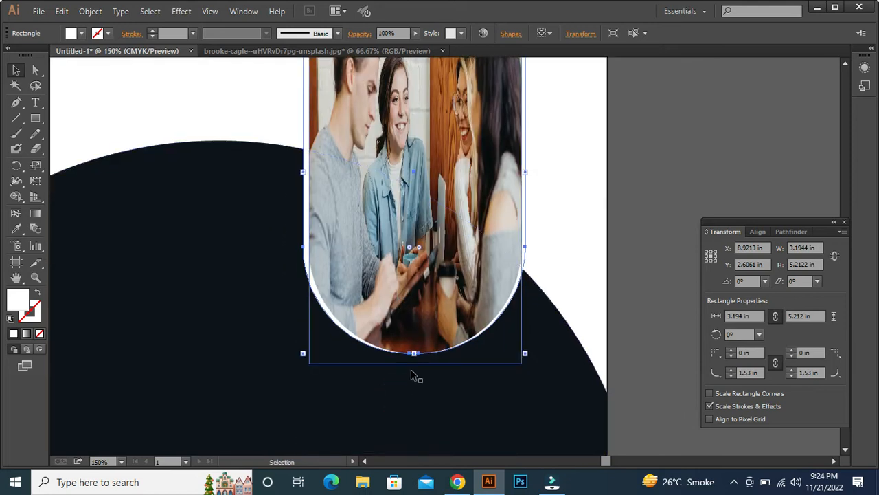
{"action": "left_click_drag", "start_coordinate": [414, 354], "coordinate": [414, 358]}
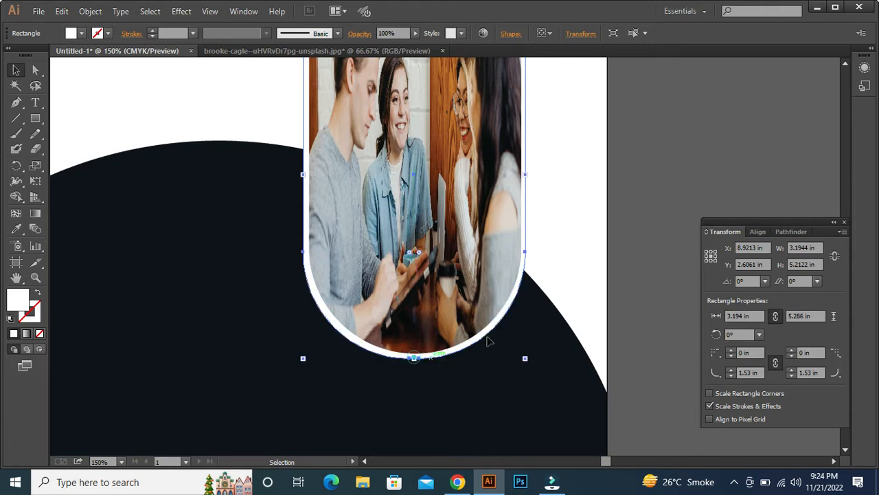
{"action": "left_click", "coordinate": [637, 195]}
- Draw a circle about 5.29 in wide on the left half of the artboard and fill it with green sampled from the reference image
{"action": "left_click_drag", "start_coordinate": [638, 184], "coordinate": [683, 277]}
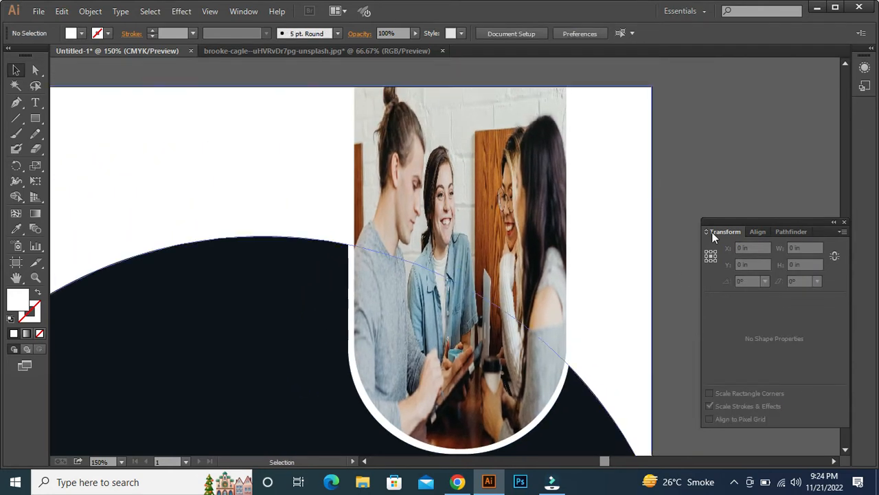
{"action": "key", "text": "ctrl+minus"}
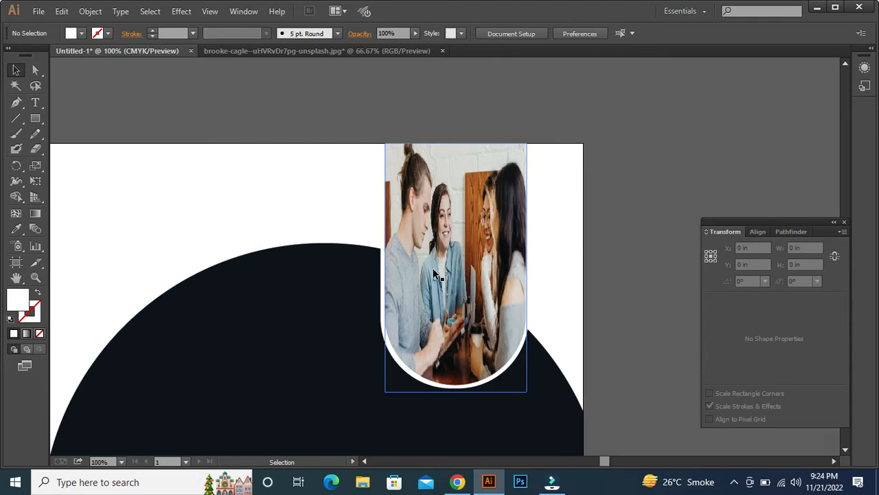
{"action": "key", "text": "ctrl+minus"}
{"action": "key", "text": "ctrl+minus"}
{"action": "left_click_drag", "start_coordinate": [297, 326], "coordinate": [321, 274]}
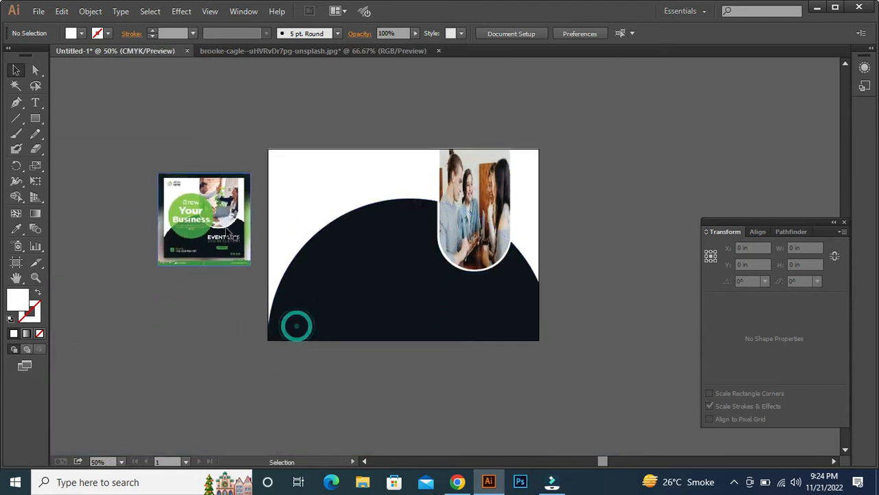
{"action": "key", "text": "l"}
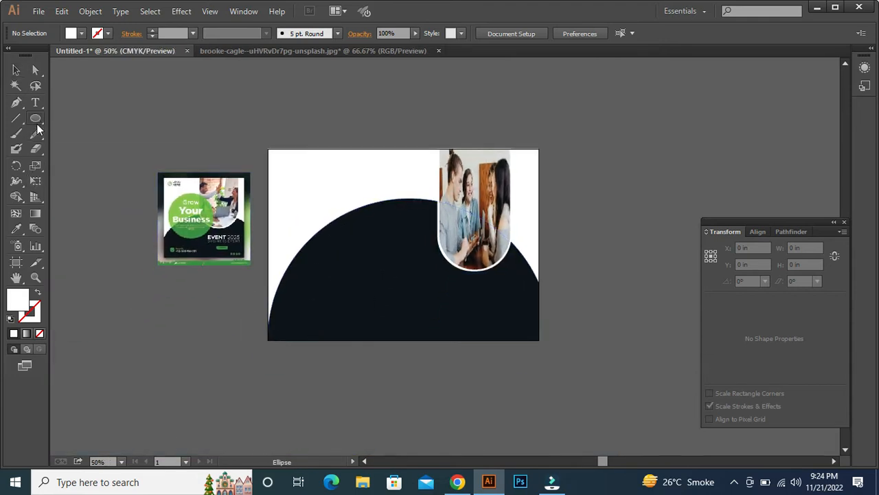
{"action": "mouse_move", "coordinate": [353, 210]}
{"action": "left_mouse_down"}
{"action": "mouse_move", "coordinate": [415, 305]}
{"action": "mouse_move", "coordinate": [365, 259]}
{"action": "mouse_move", "coordinate": [386, 269]}
{"action": "left_mouse_up"}
{"action": "key", "text": "i"}
{"action": "left_click", "coordinate": [195, 233]}
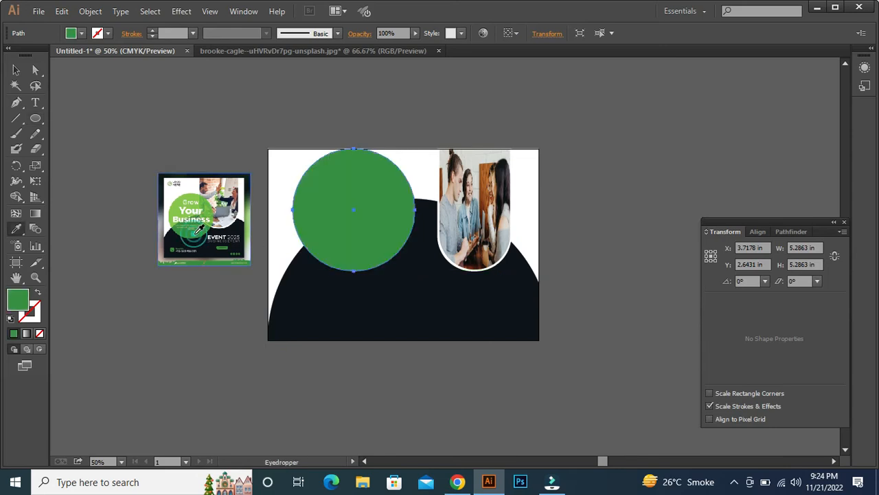
- Enlarge the green circle to about 6.4 in and position it so it slightly overlaps the photo's left edge
{"action": "key", "text": "v"}
{"action": "left_click_drag", "start_coordinate": [356, 211], "coordinate": [398, 255]}
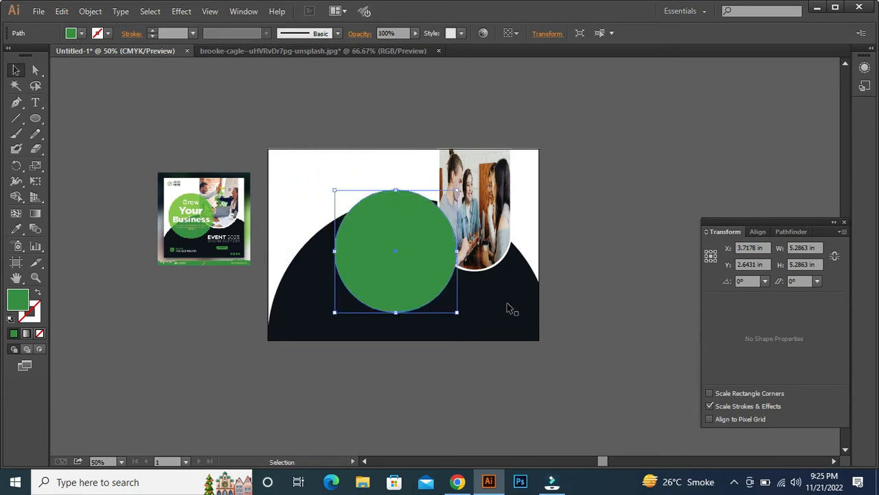
{"action": "left_click_drag", "start_coordinate": [458, 313], "coordinate": [471, 325]}
{"action": "left_click_drag", "start_coordinate": [393, 253], "coordinate": [381, 248]}
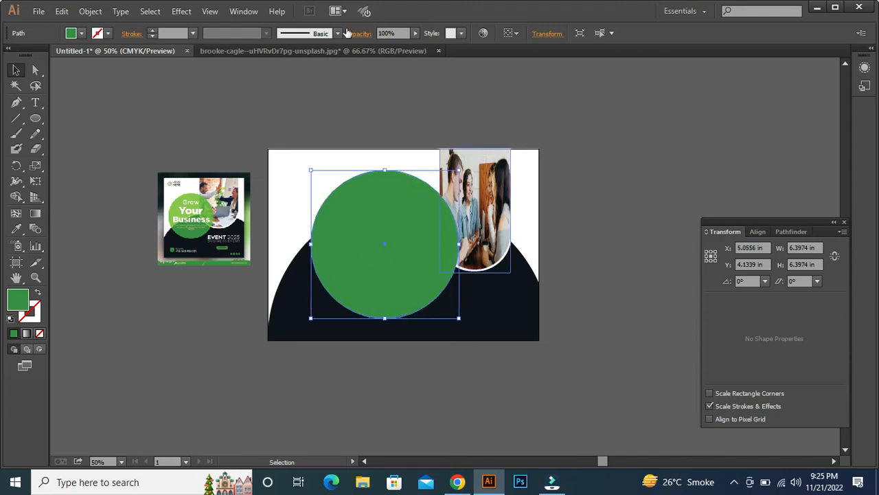
- Lower the green circle's opacity to 52% and shift it slightly up and to the left
{"action": "left_click", "coordinate": [417, 33]}
{"action": "left_click_drag", "start_coordinate": [405, 44], "coordinate": [396, 44]}
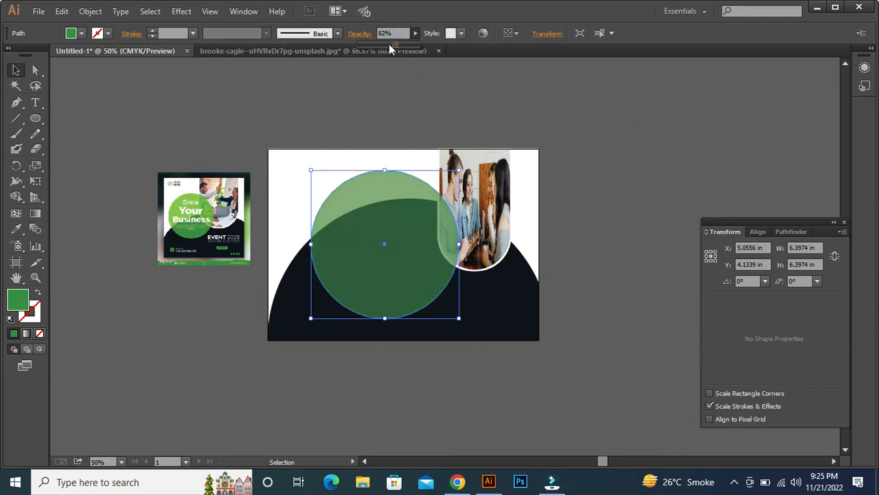
{"action": "left_click_drag", "start_coordinate": [391, 48], "coordinate": [390, 48]}
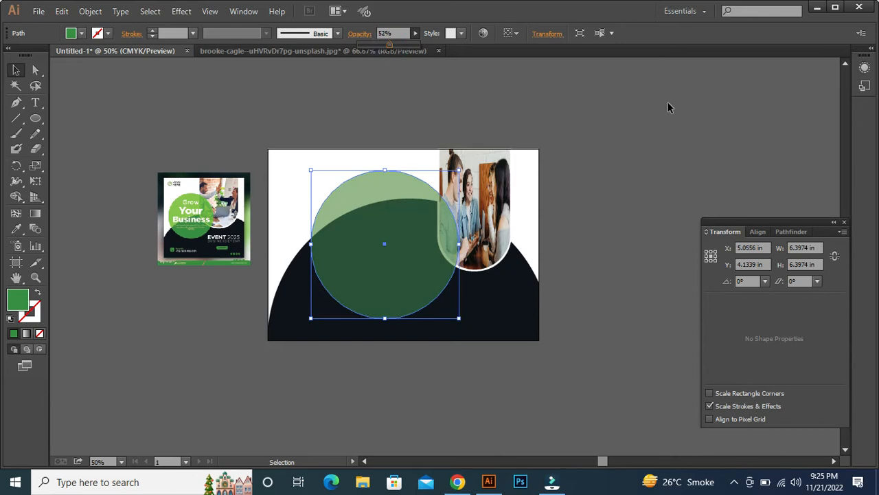
{"action": "mouse_move", "coordinate": [405, 238]}
{"action": "left_mouse_down"}
{"action": "mouse_move", "coordinate": [390, 239]}
{"action": "mouse_move", "coordinate": [397, 235]}
{"action": "left_mouse_up"}
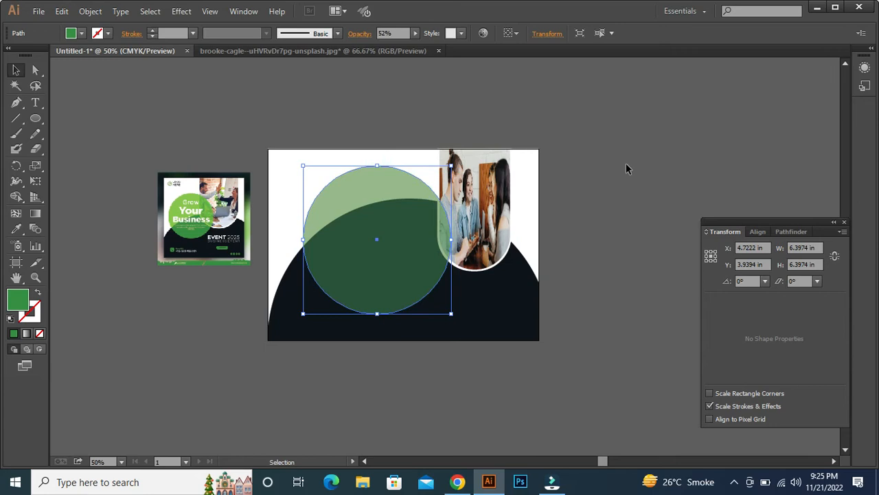
{"action": "left_click", "coordinate": [626, 162]}
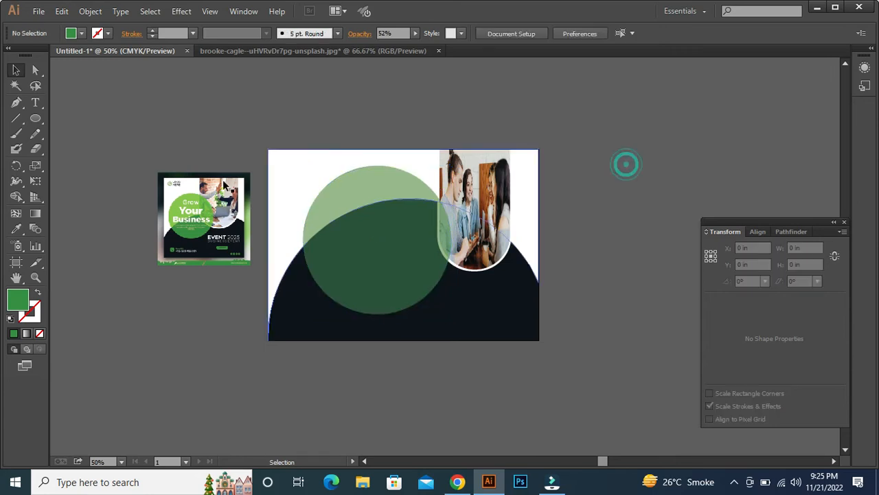
- Add the text "Grow" in the upper part of the green circle and scale it up to about 85.5 pt
{"action": "left_click", "coordinate": [35, 102]}
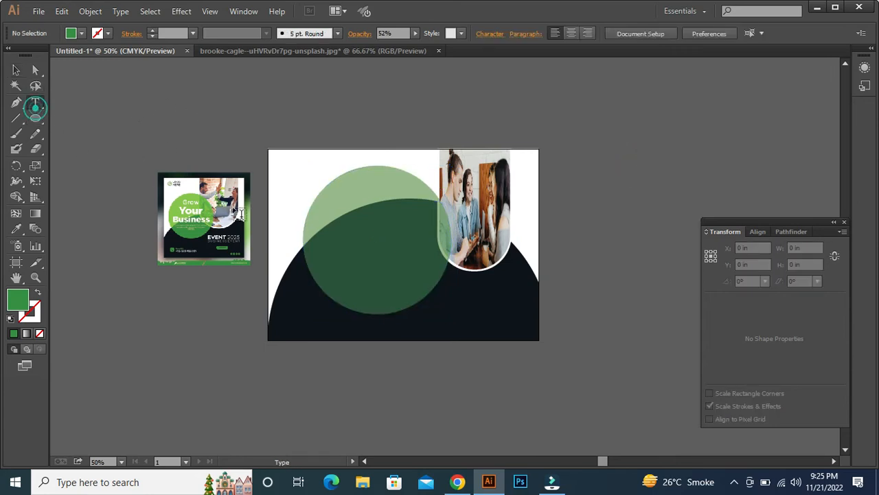
{"action": "left_click", "coordinate": [372, 210]}
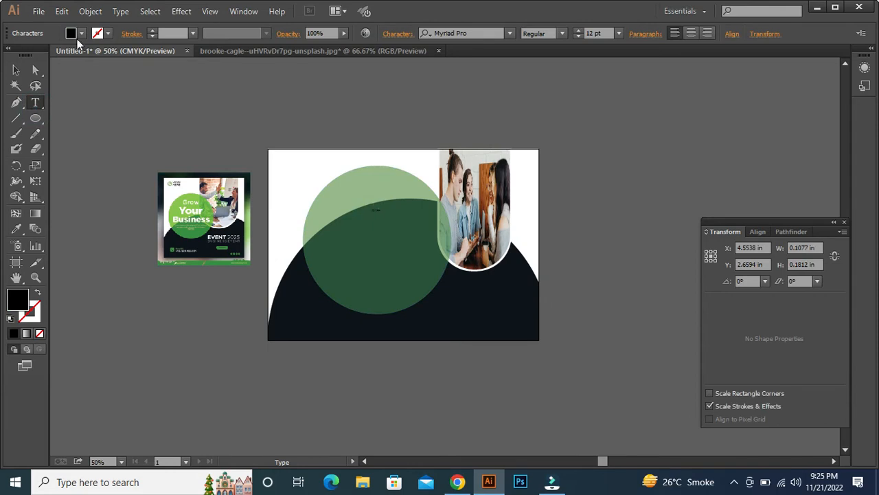
{"action": "left_click", "coordinate": [16, 70]}
{"action": "left_click_drag", "start_coordinate": [383, 217], "coordinate": [431, 249]}
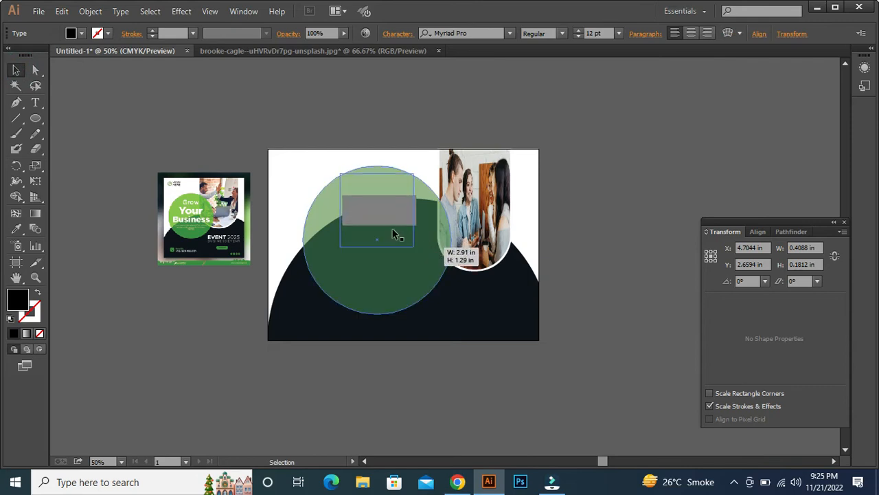
- Try to duplicate the "Grow" text downward at even spacing, and undo the copies
{"action": "left_click_drag", "start_coordinate": [377, 212], "coordinate": [378, 236]}
{"action": "key", "text": "ctrl+d"}
{"action": "key", "text": "ctrl+f"}
{"action": "key", "text": "ctrl+z"}
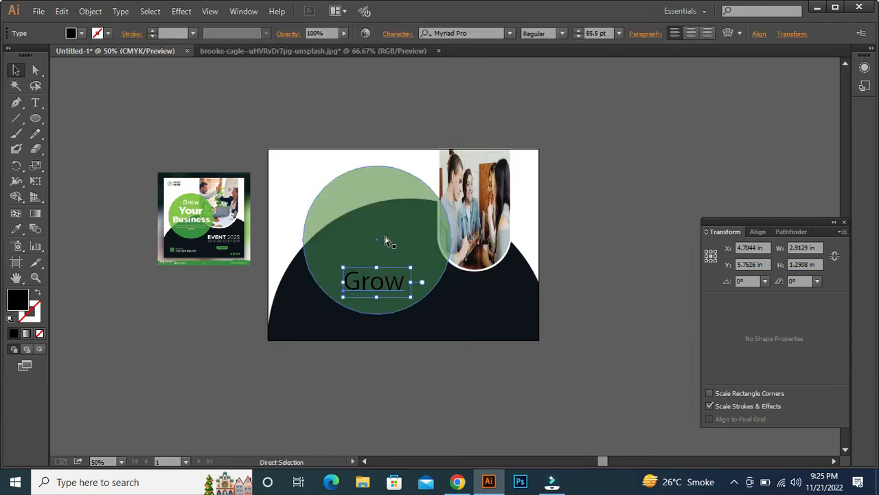
{"action": "key", "text": "ctrl+z"}
{"action": "key", "text": "ctrl+z"}
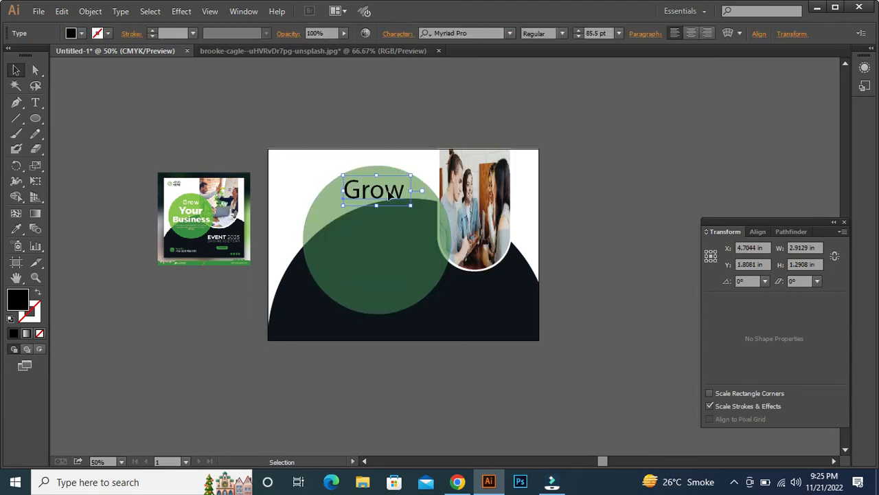
- Copy the "Grow" text about 1.67 in straight down and repeat the copy to make three evenly spaced duplicates
{"action": "left_click_drag", "start_coordinate": [388, 195], "coordinate": [397, 233]}
{"action": "key", "text": "ctrl"}
{"action": "key", "text": "ctrl+s"}
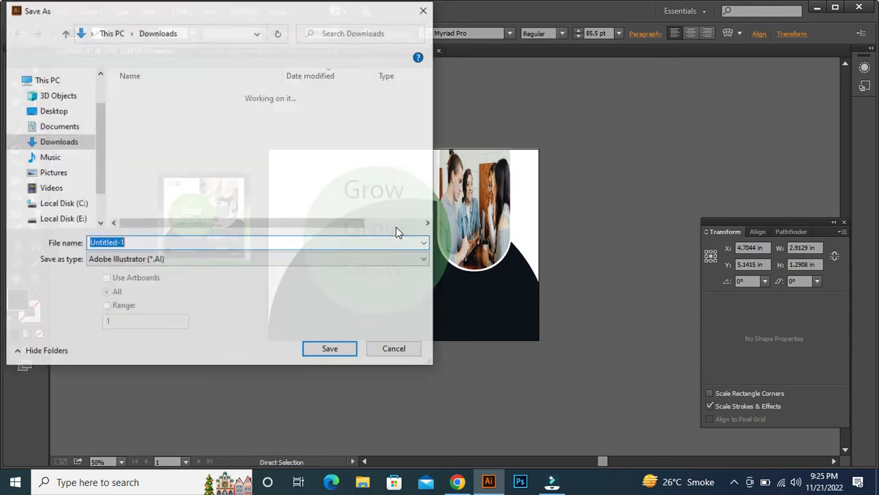
{"action": "left_click", "coordinate": [417, 9]}
{"action": "key", "text": "ctrl+d"}
{"action": "key", "text": "ctrl+d"}
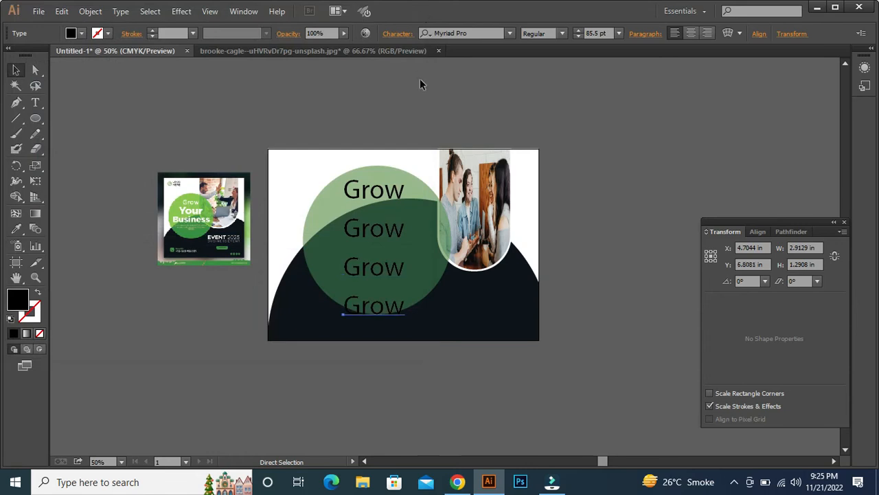
- Open the second "Grow" line for text editing
{"action": "key", "text": "t"}
{"action": "left_click", "coordinate": [356, 236]}
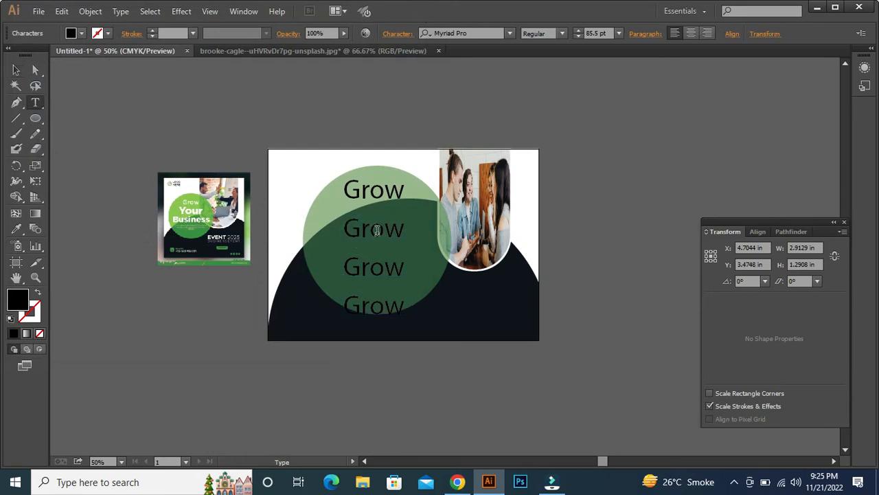